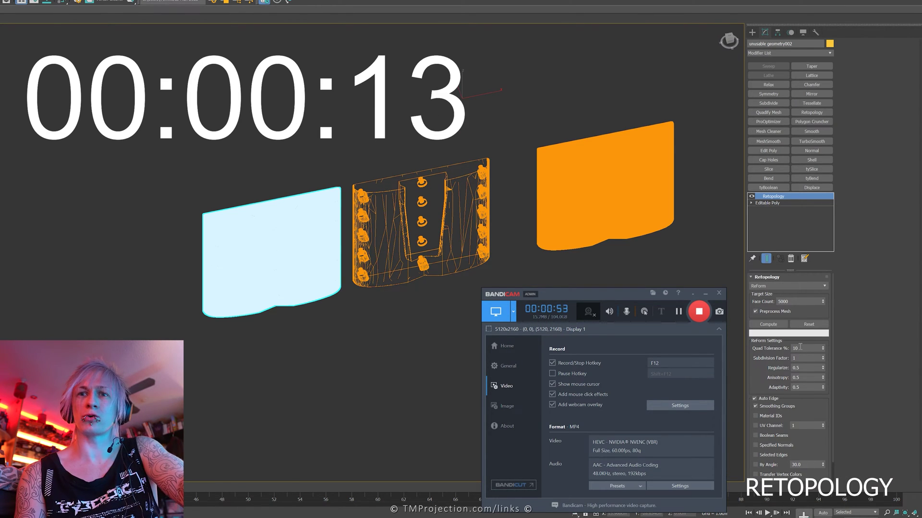
Compute a ReForm retopology of the selected panel with a face count of 5000 and inspect the shaded mesh beside the original
double_click(794, 299)
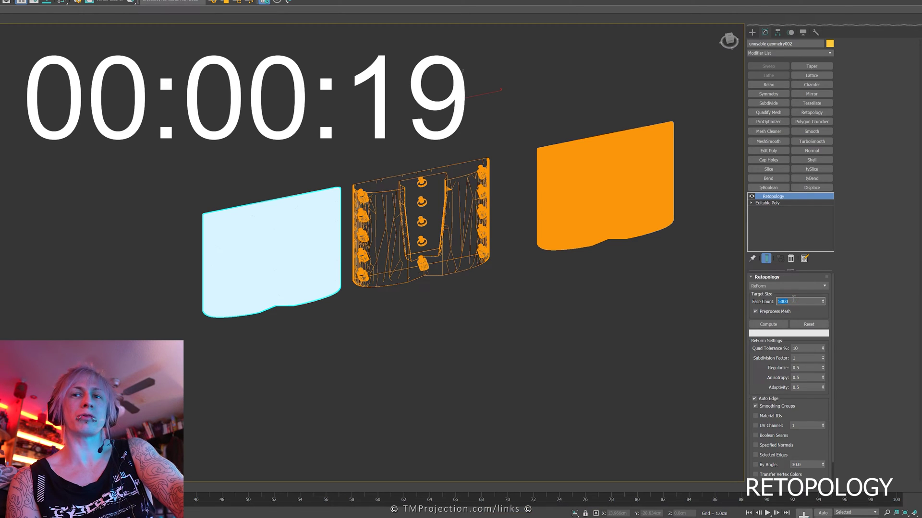
left_click(768, 326)
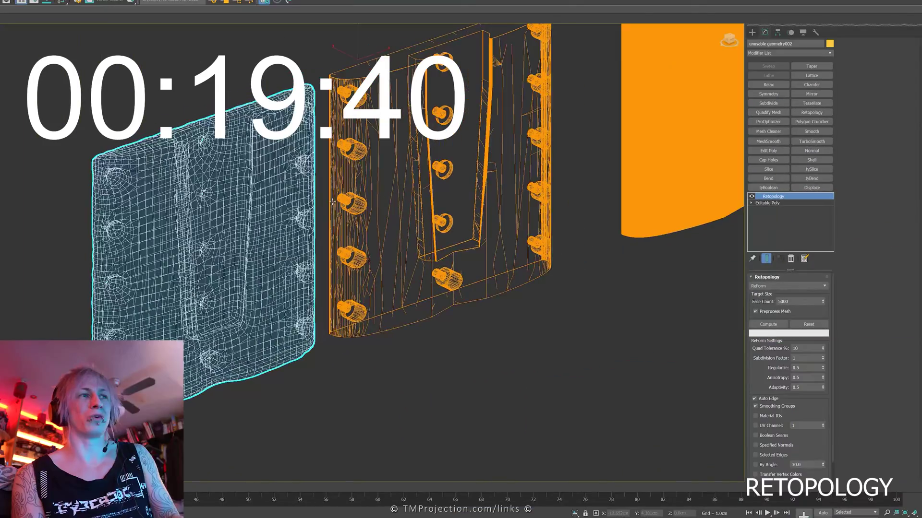
key("F3")
middle_click_drag(332, 202, 320, 205, "alt")
scroll(319, 206, "up", 5)
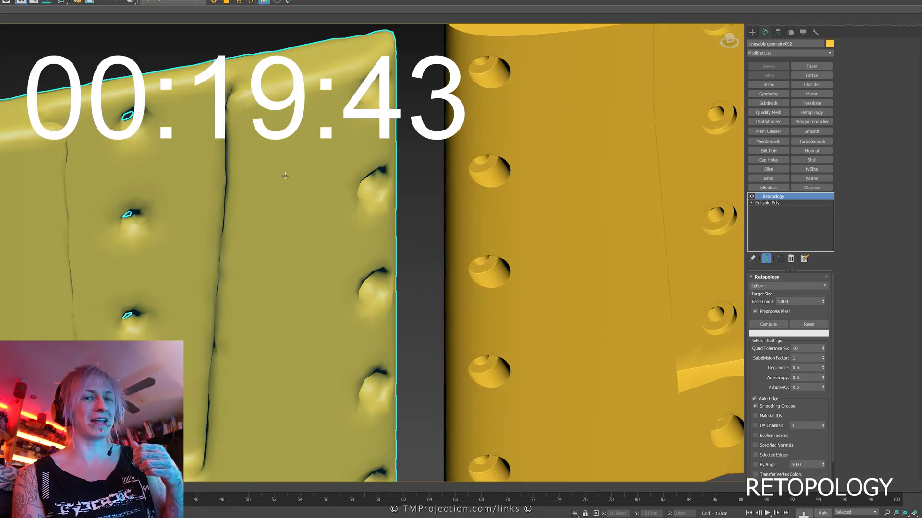
scroll(336, 201, "down", 3)
scroll(336, 201, "down", 3)
scroll(336, 201, "up", 4)
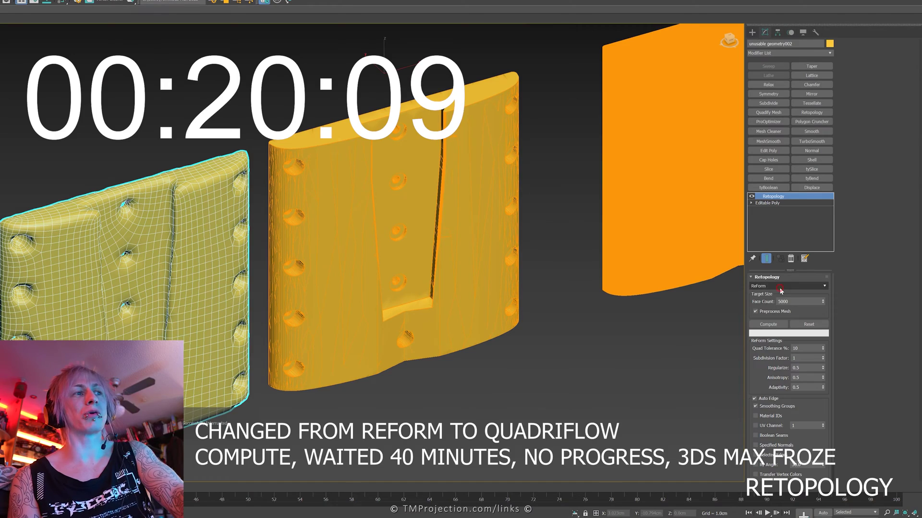
Try to recompute the panel's retopology with the QuadriFlow method
left_click(780, 288)
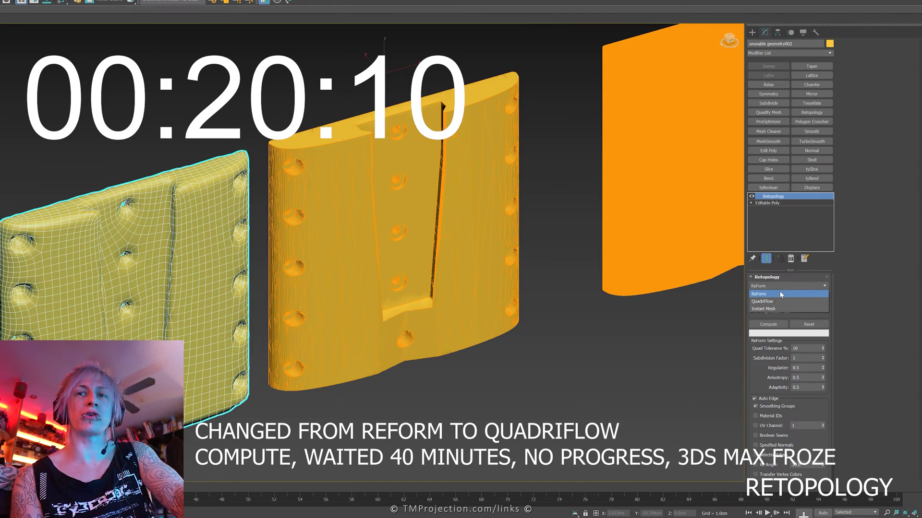
left_click(781, 301)
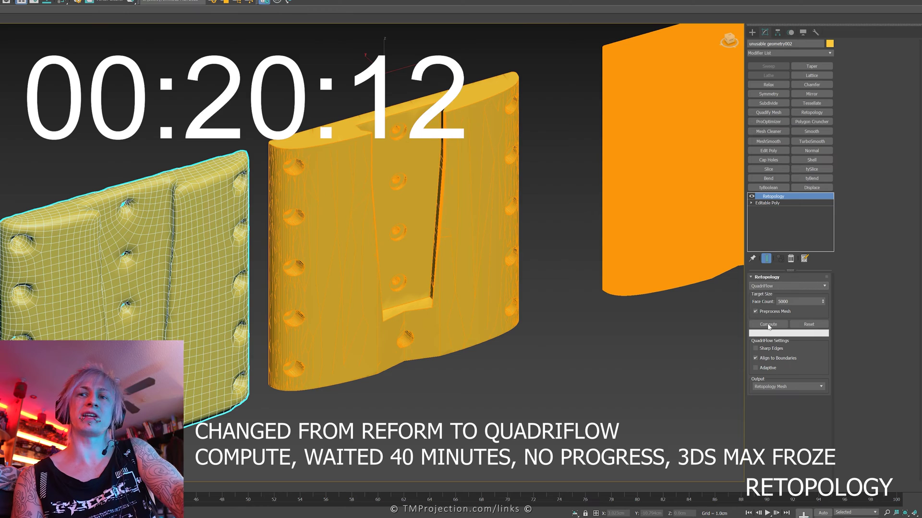
left_click(769, 325)
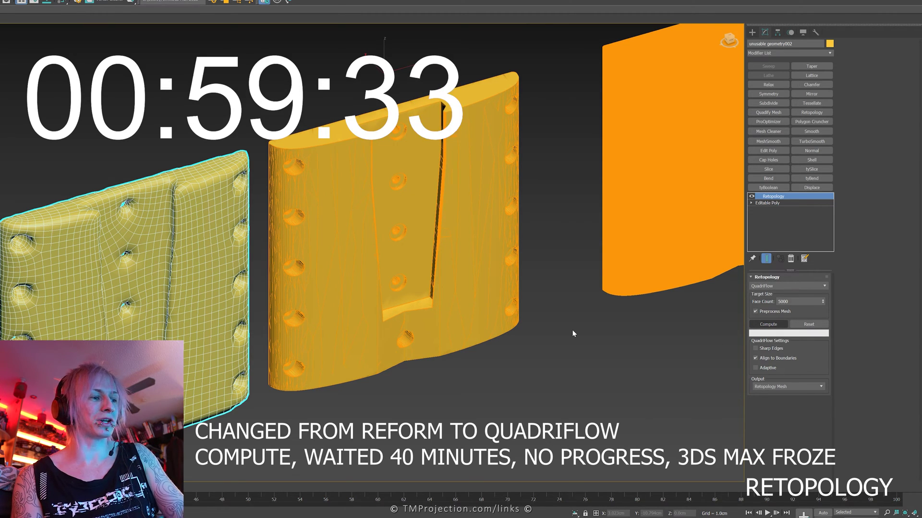
left_click(573, 330)
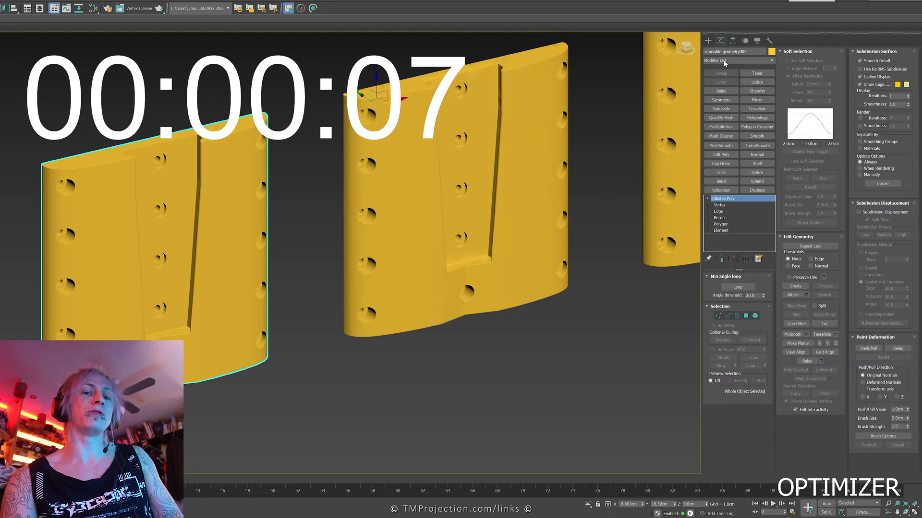
Add an Optimize modifier to the selected high-density panel
left_click(725, 61)
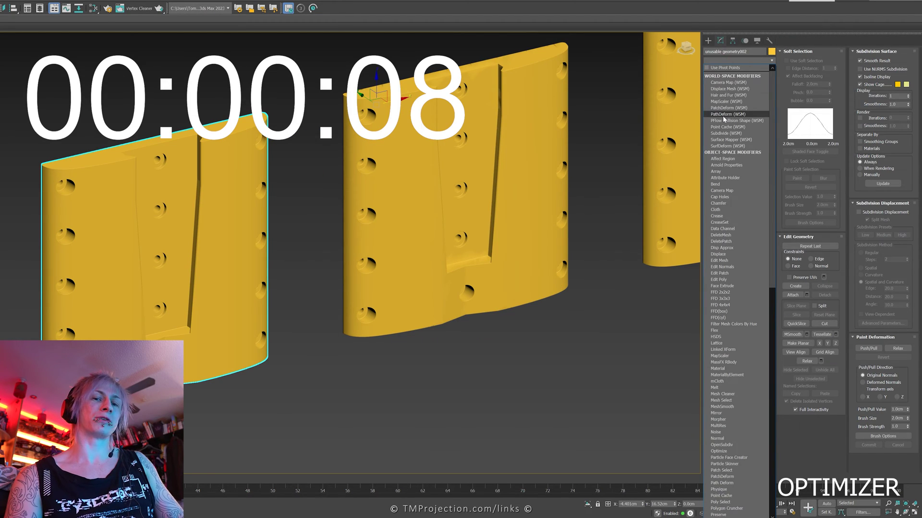
key("o")
key("o")
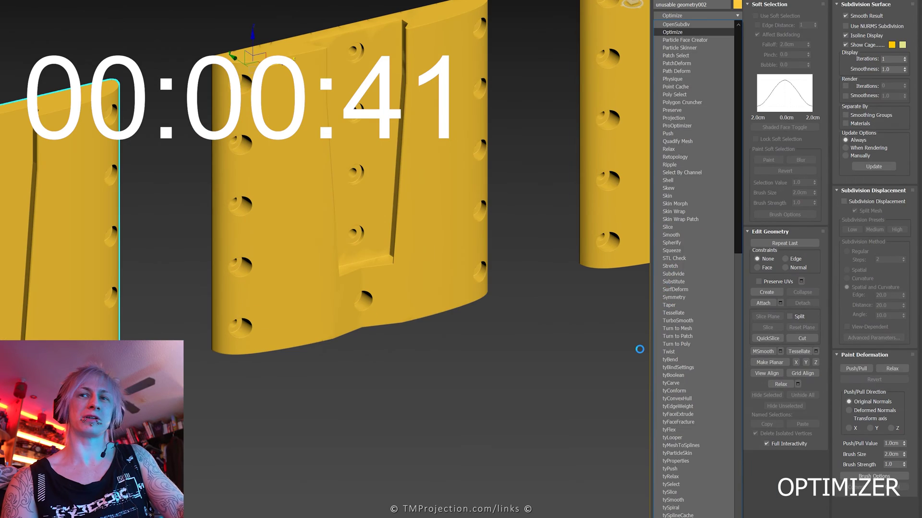
key("Return")
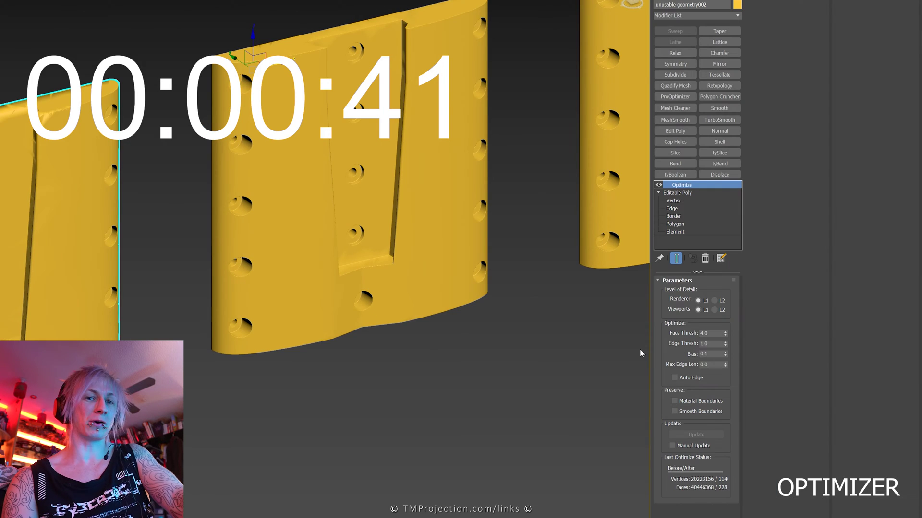
Set the Optimize modifier's face threshold to 50 and view the simplified panel
double_click(712, 334)
type("5")
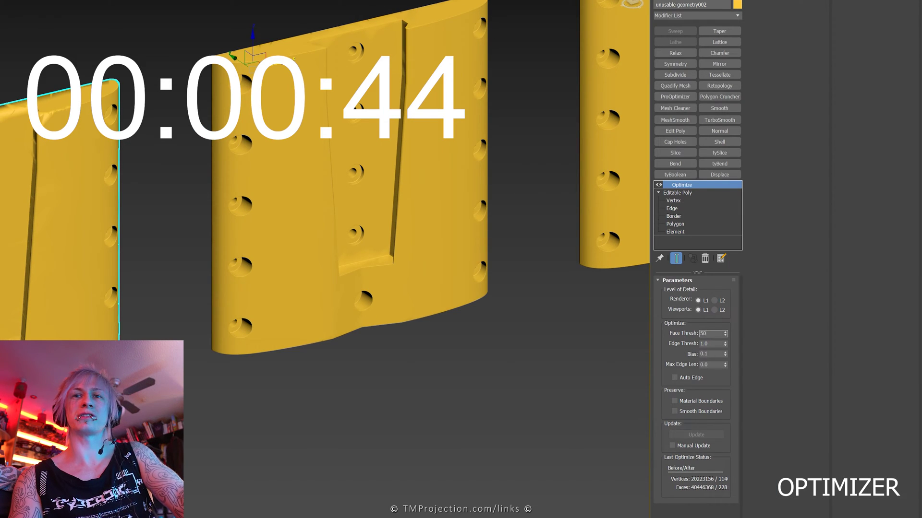
type("0")
key("Return")
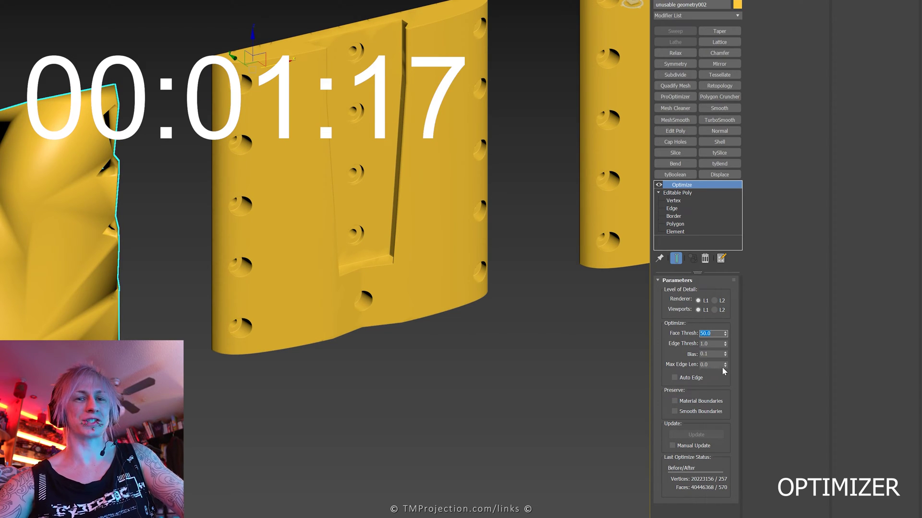
middle_click_drag(189, 255, 216, 245)
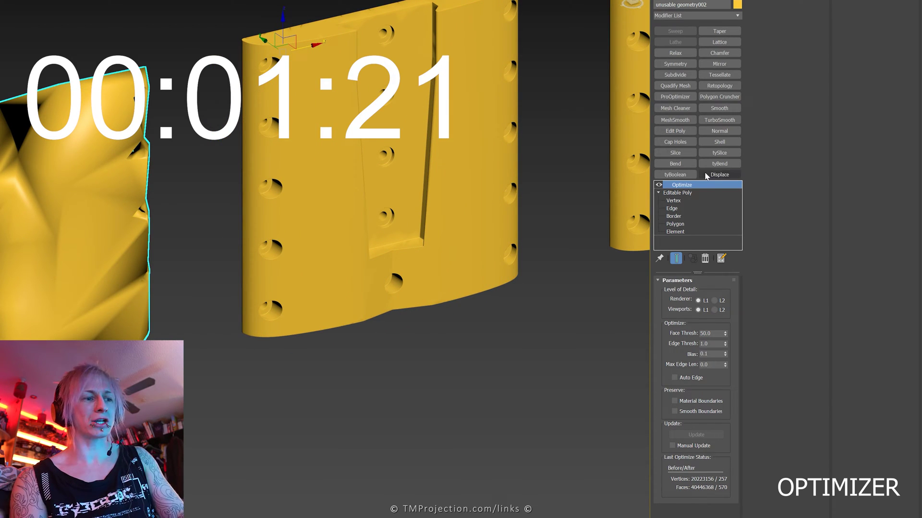
Stack an Edit Poly modifier on Optimize and select all polygons to check the reduced polygon count
left_click(675, 131)
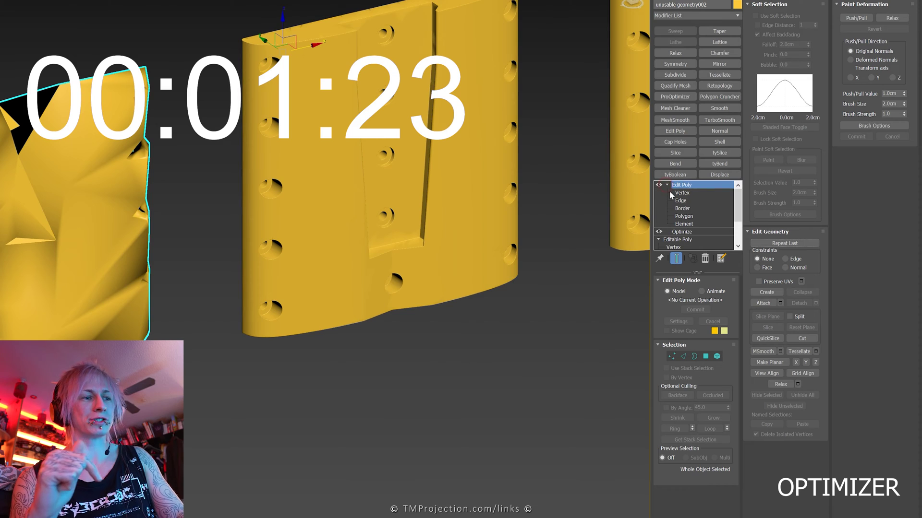
left_click(683, 216)
key("ctrl+a")
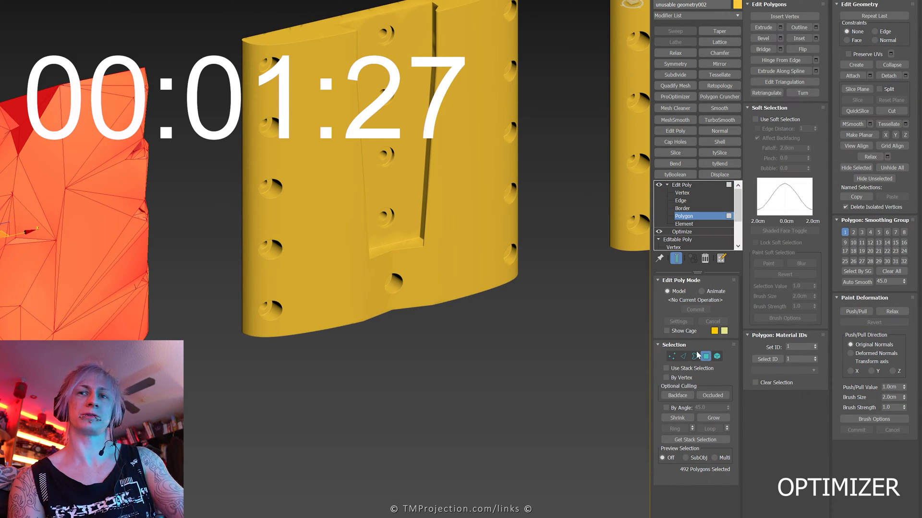
Delete the Edit Poly modifier and set the Optimize face threshold to 20
left_click(681, 185)
right_click(683, 186)
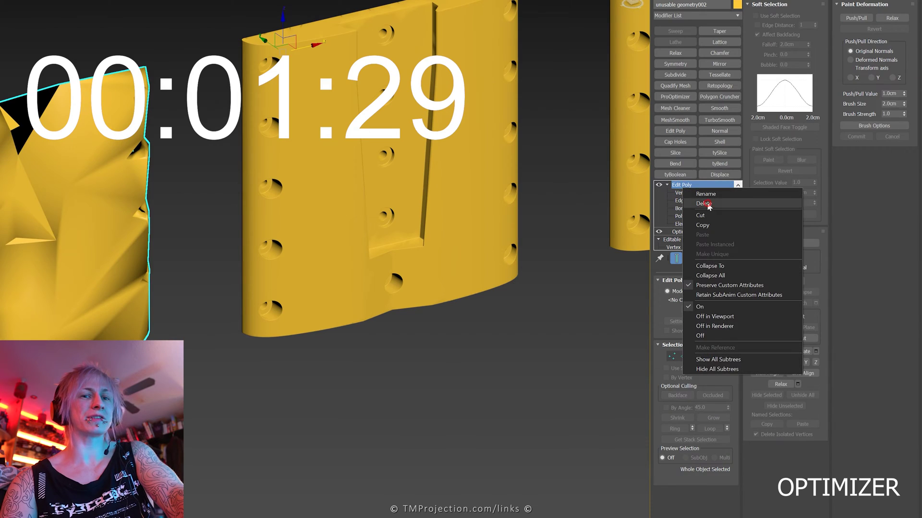
left_click(704, 204)
left_click(714, 332)
type("2")
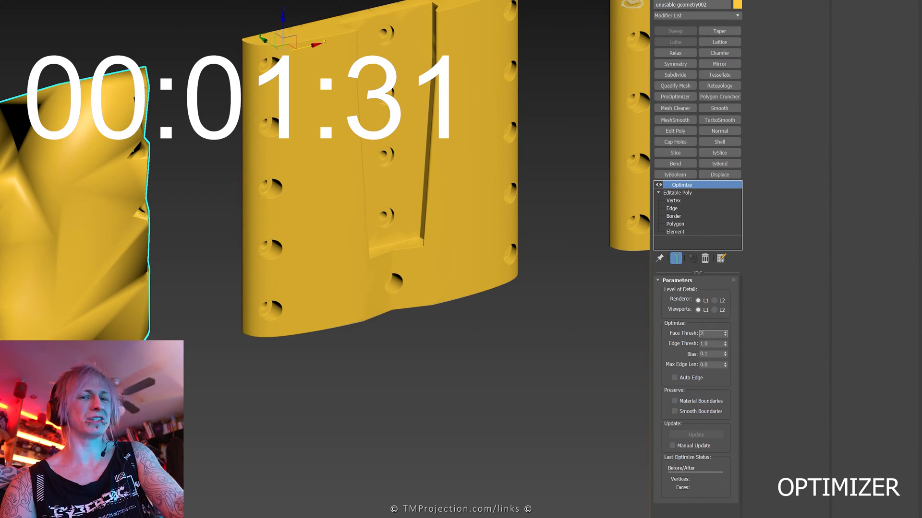
type("0")
key("Return")
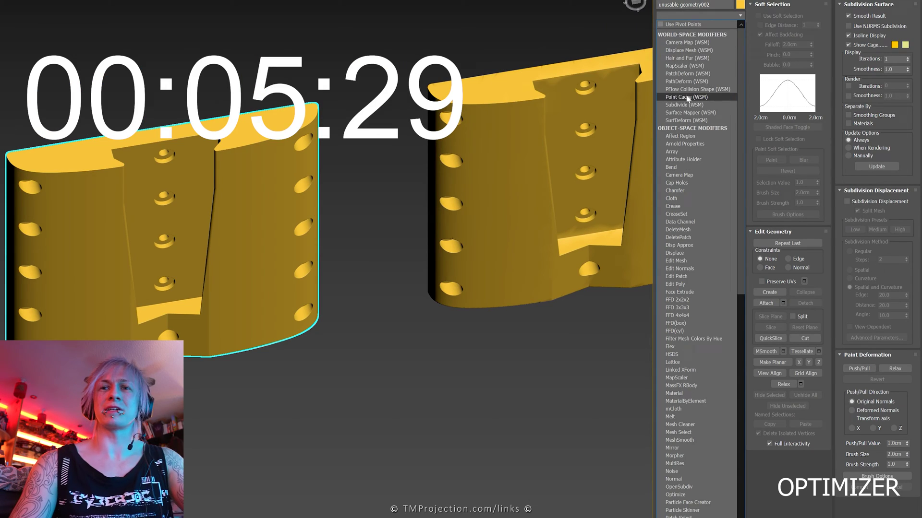
Apply Optimize with its default settings to the panel, add Edit Poly above it and select all polygons to check their count
type("opt")
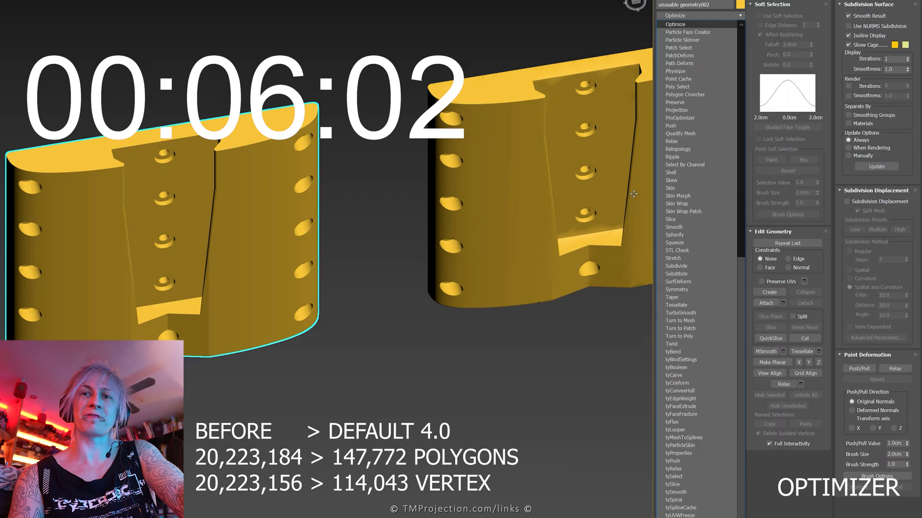
key("Return")
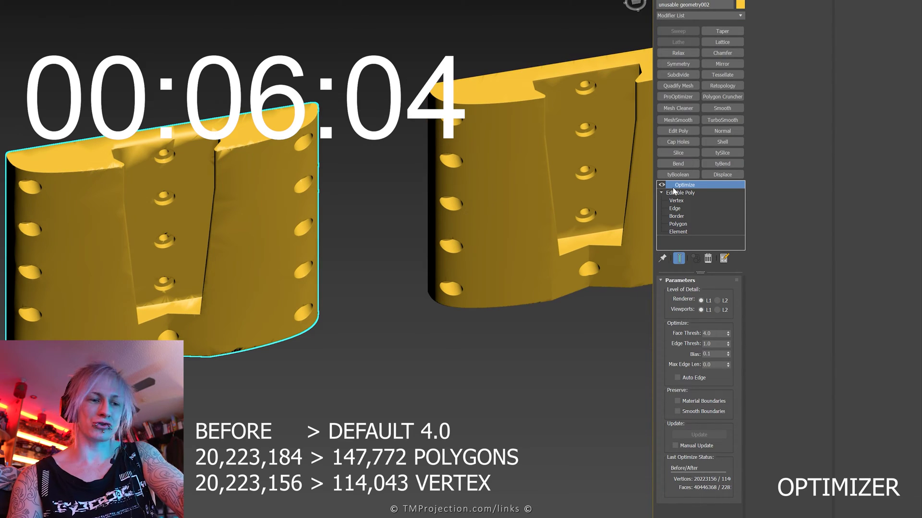
left_click(678, 130)
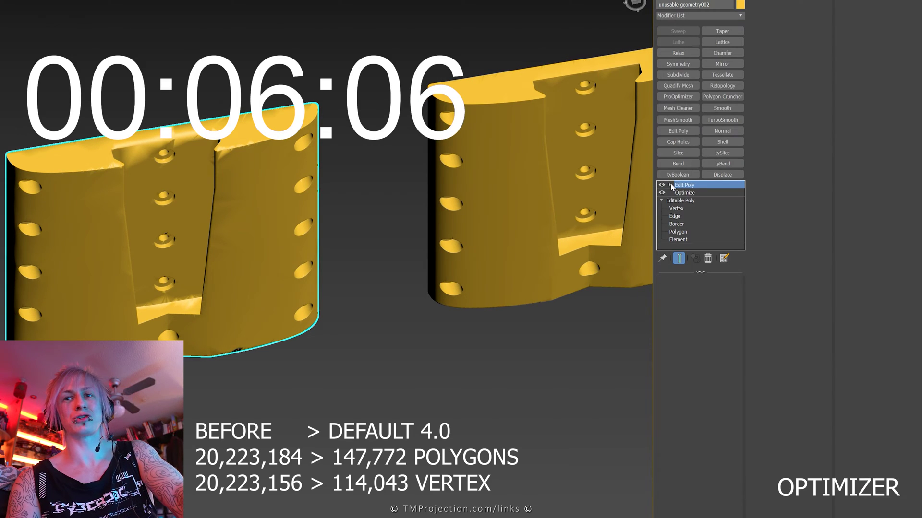
left_click(685, 216)
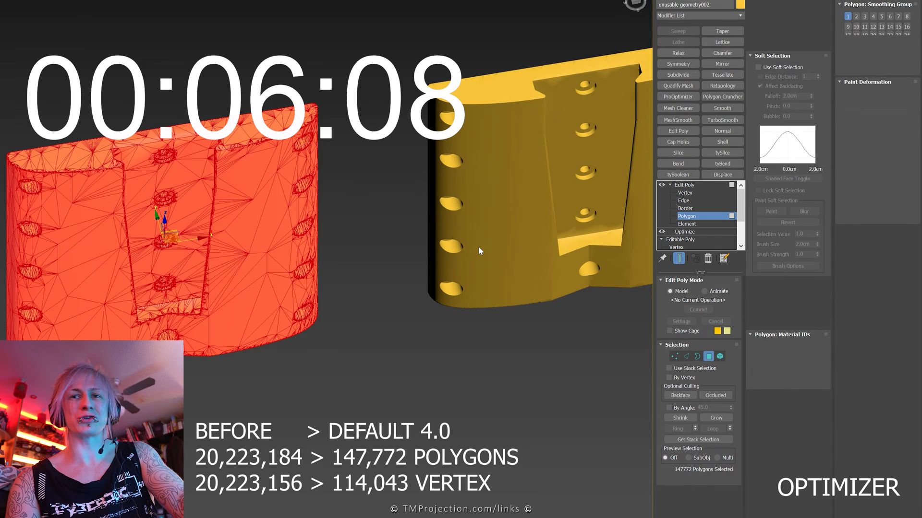
middle_click_drag(478, 246, 495, 251, "alt")
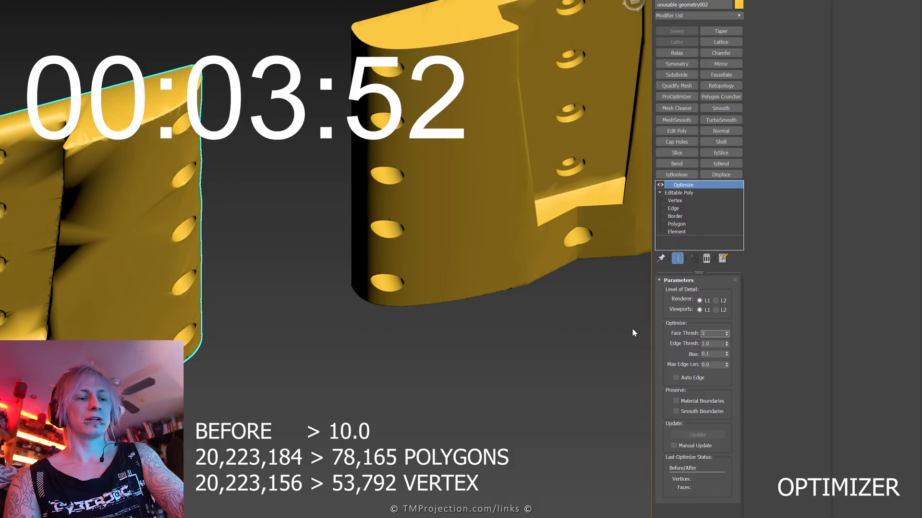
Set the Optimize face threshold to 10, add Edit Poly above it and select all the panel's polygons
key("Return")
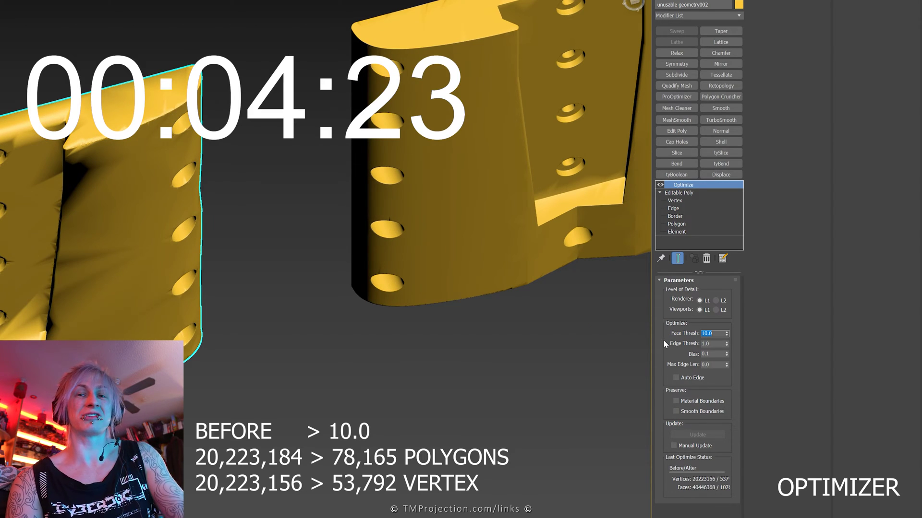
left_click(676, 131)
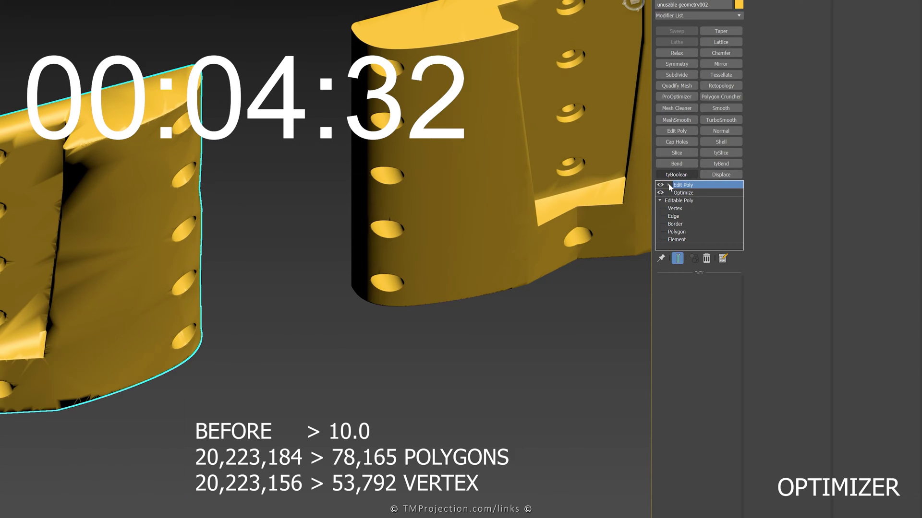
left_click(668, 185)
left_click(684, 216)
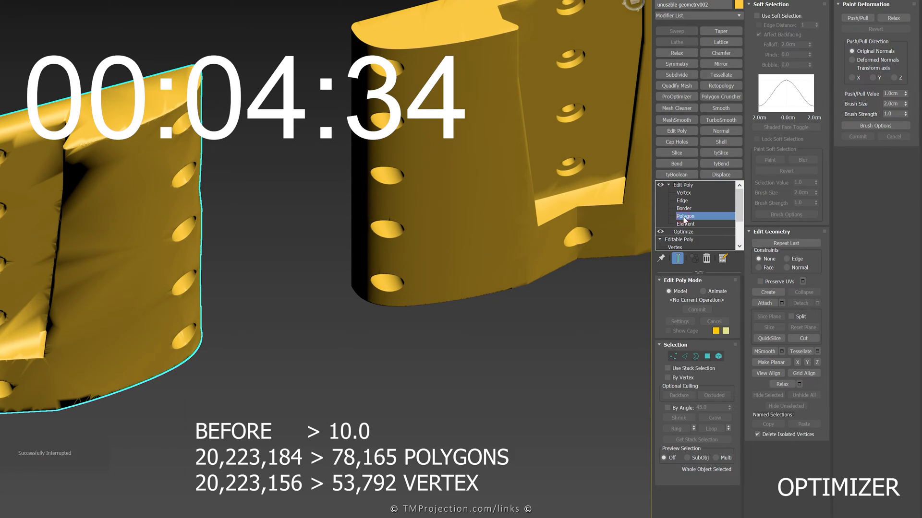
key("ctrl+a")
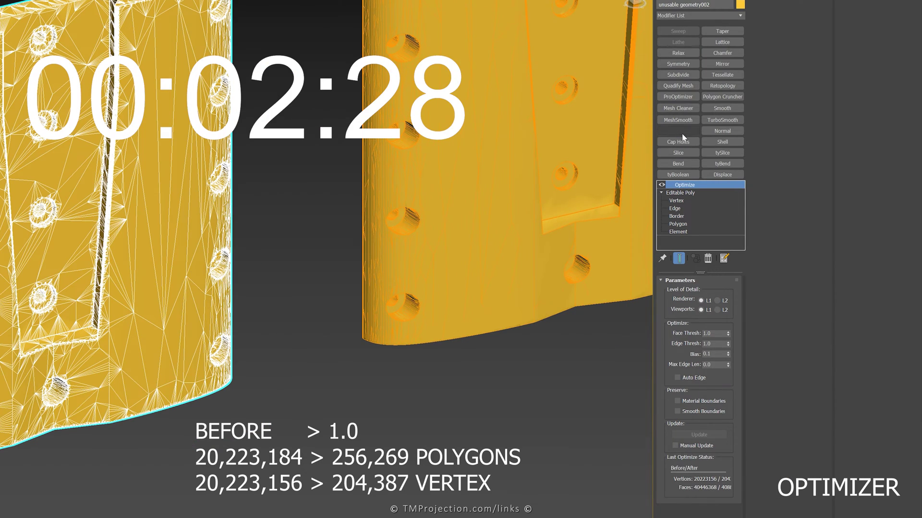
Add Edit Poly above the Optimize modifier with face threshold 1.0 and select all polygons to check their count
left_click(678, 133)
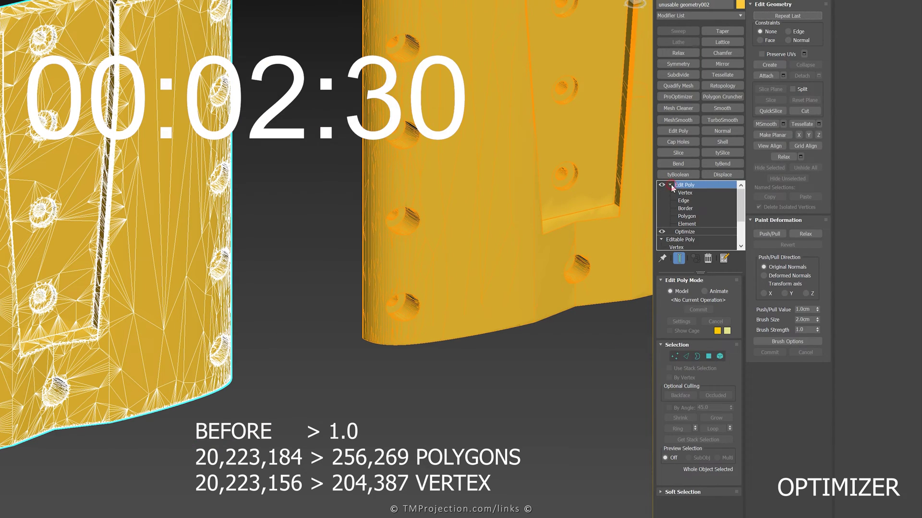
left_click(685, 217)
key("ctrl+a")
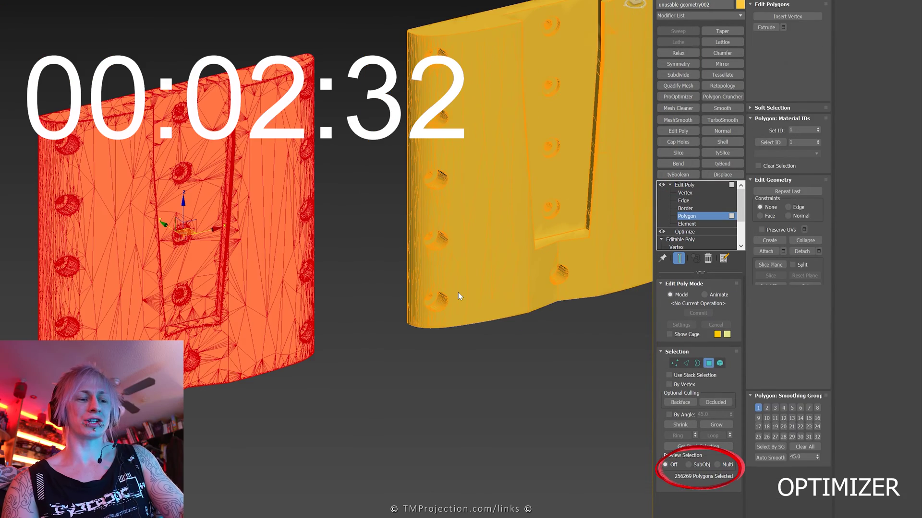
scroll(485, 297, "up", 3)
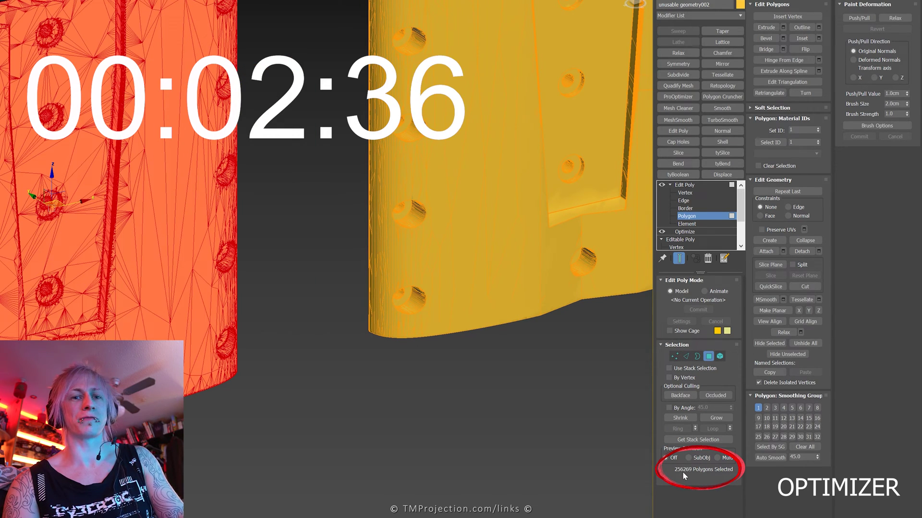
Remove the Edit Poly modifier and set the Optimize face threshold to 0.1
left_click(686, 185)
key("Delete")
double_click(713, 333)
type("0.1")
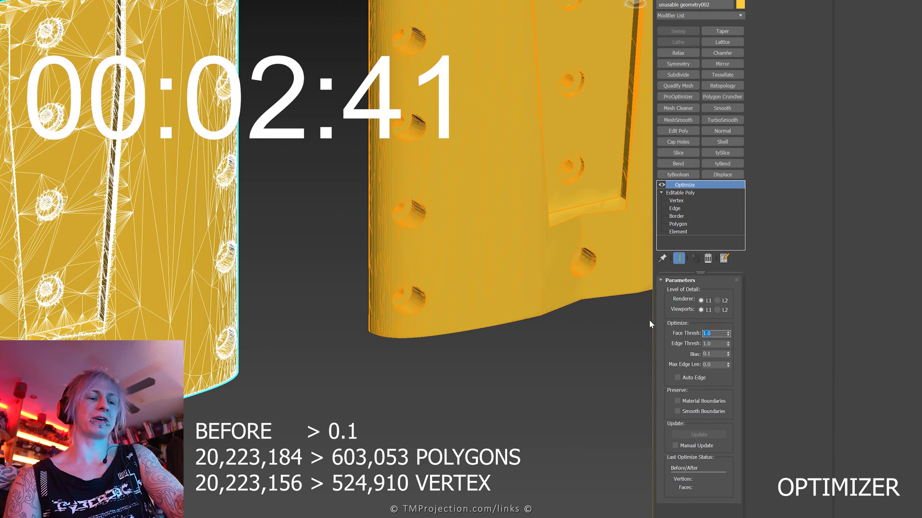
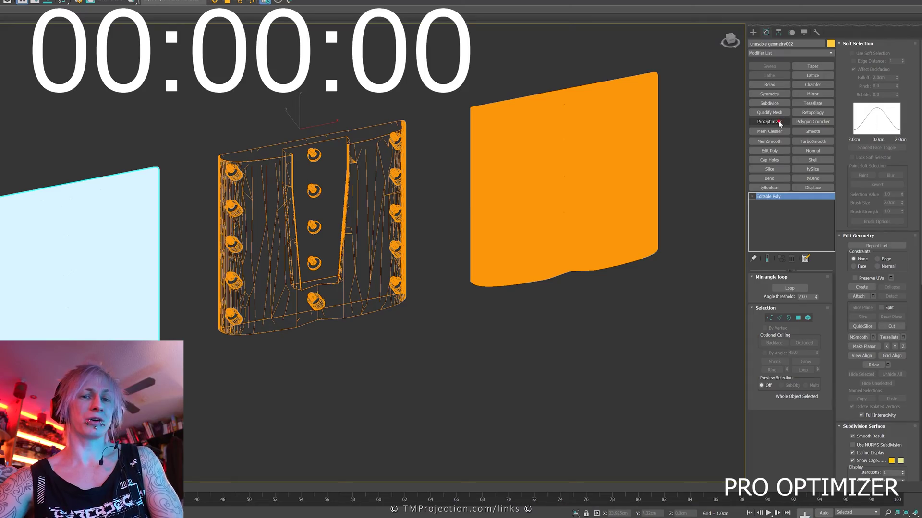
Add a ProOptimizer modifier to the selected high-density panel
left_click(779, 120)
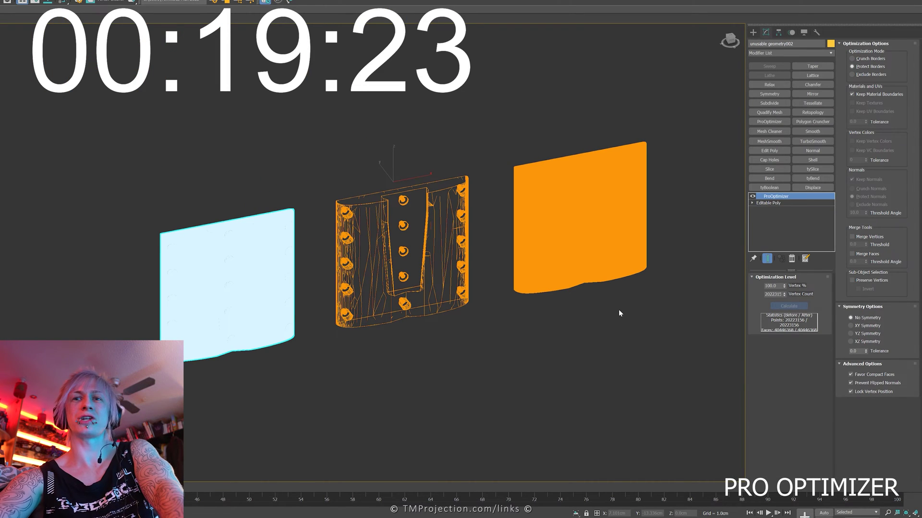
middle_click_drag(619, 312, 653, 262)
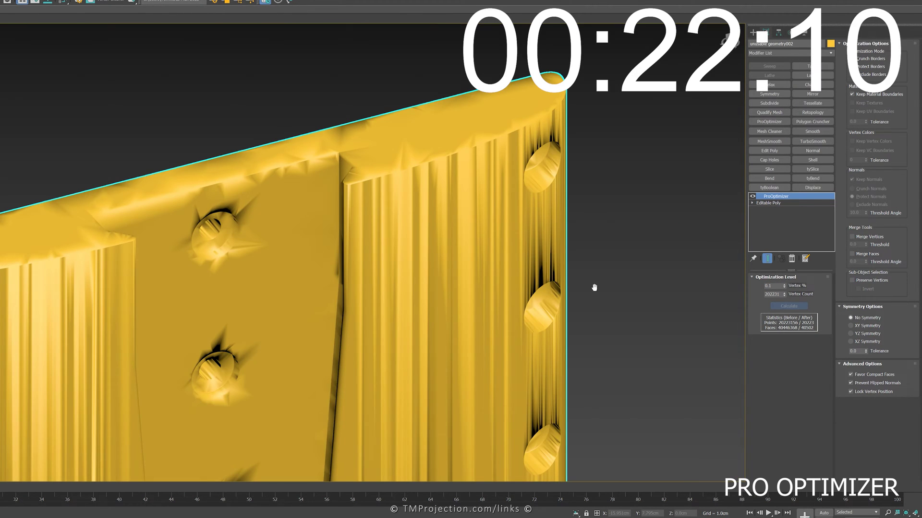
Add Edit Poly above ProOptimizer, select all the panel's polygons and clear their smoothing groups
scroll(597, 249, "down", 2)
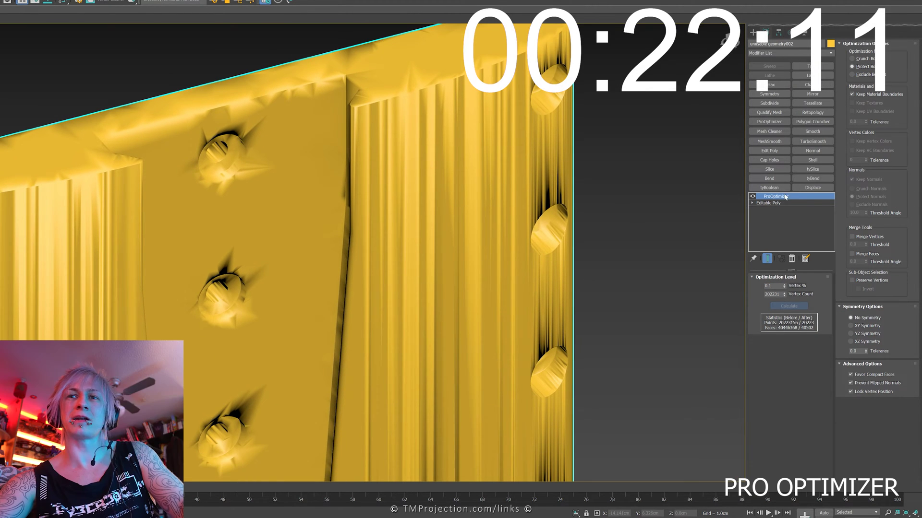
left_click(769, 150)
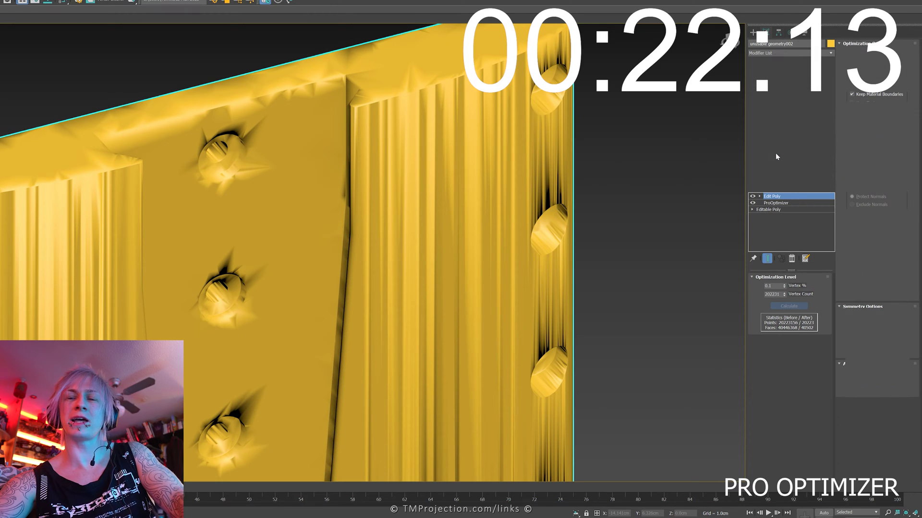
left_click(760, 196)
left_click(773, 223)
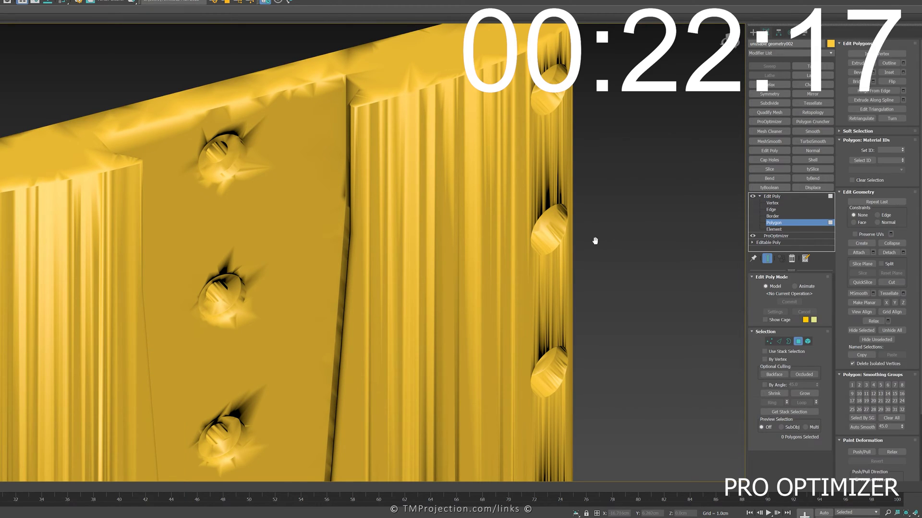
middle_click_drag(596, 243, 560, 225)
key("ctrl+a")
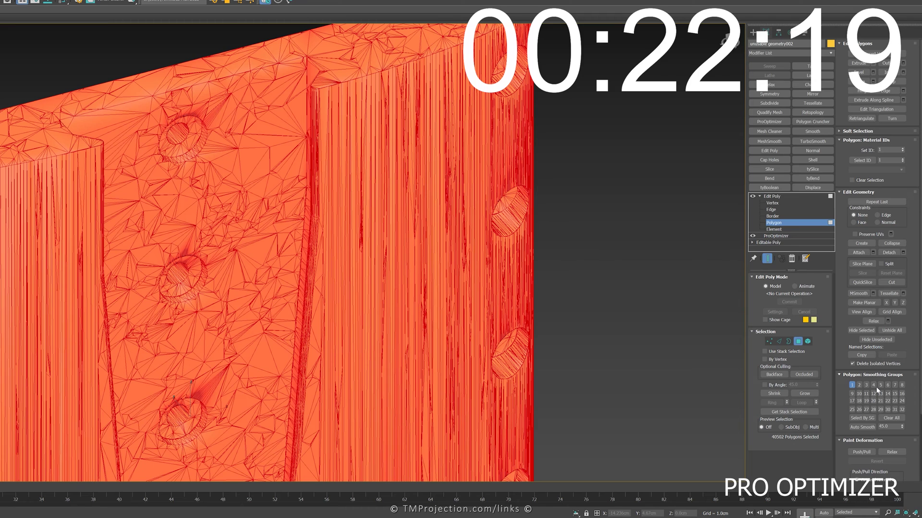
left_click(891, 418)
left_click(736, 240)
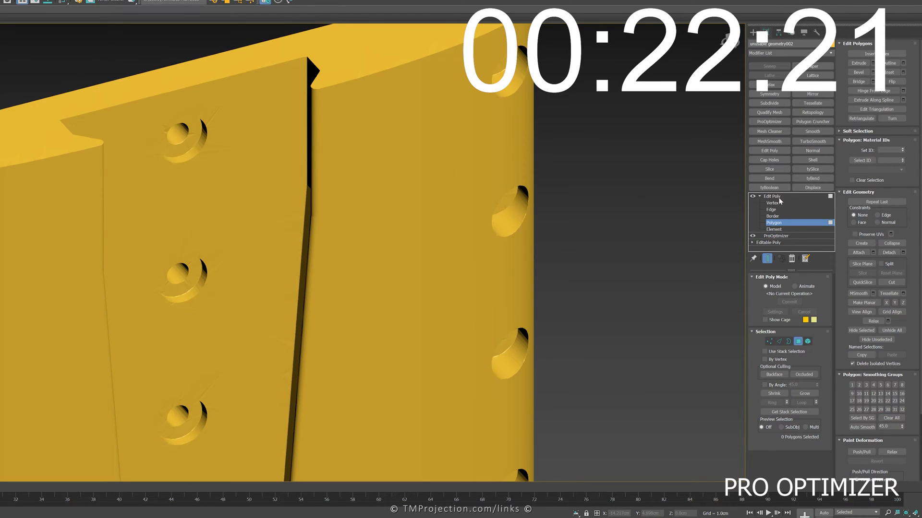
Inspect the ProOptimizer result around the holes and the recess edge, with and without edged faces
scroll(235, 155, "up", 5)
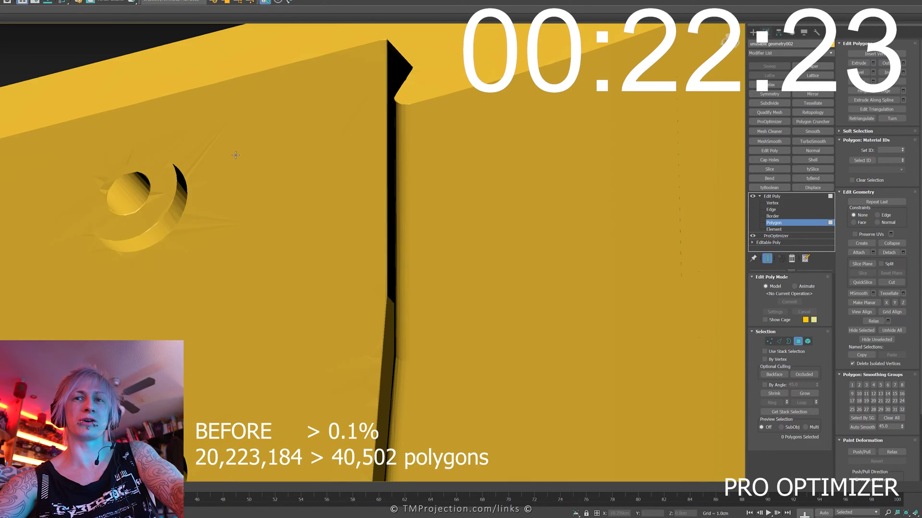
scroll(235, 155, "up", 2)
scroll(157, 175, "down", 6)
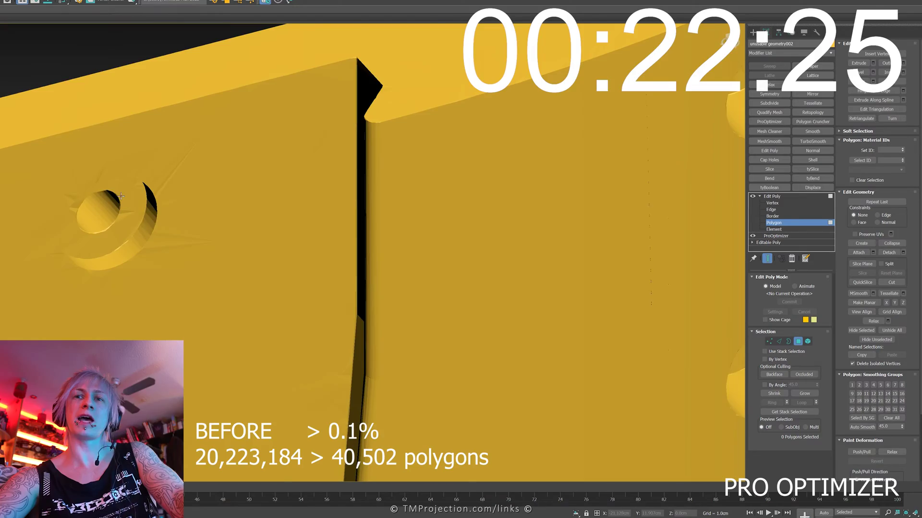
key("F4")
scroll(253, 252, "up", 3)
key("F4")
scroll(252, 252, "down", 2)
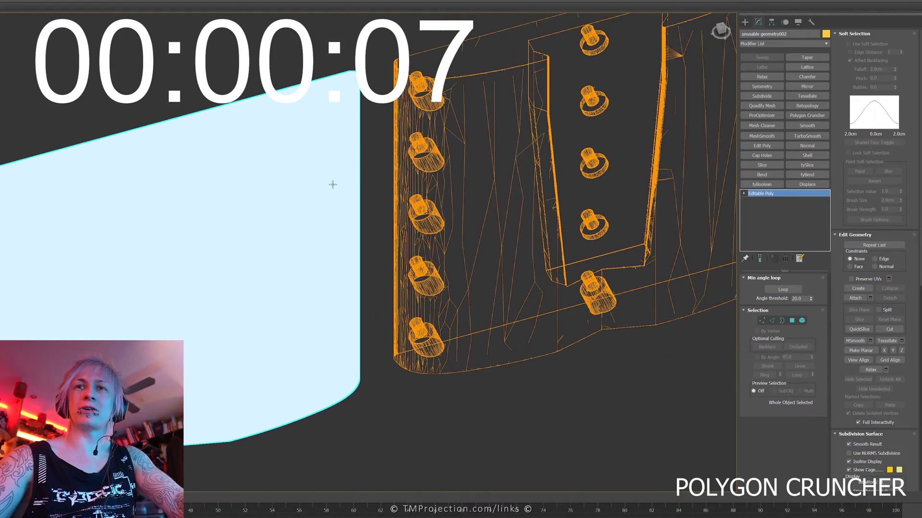
Add a Polygon Cruncher modifier to the high-density panel and reduce it to 10 vertex percent
scroll(332, 184, "down", 3)
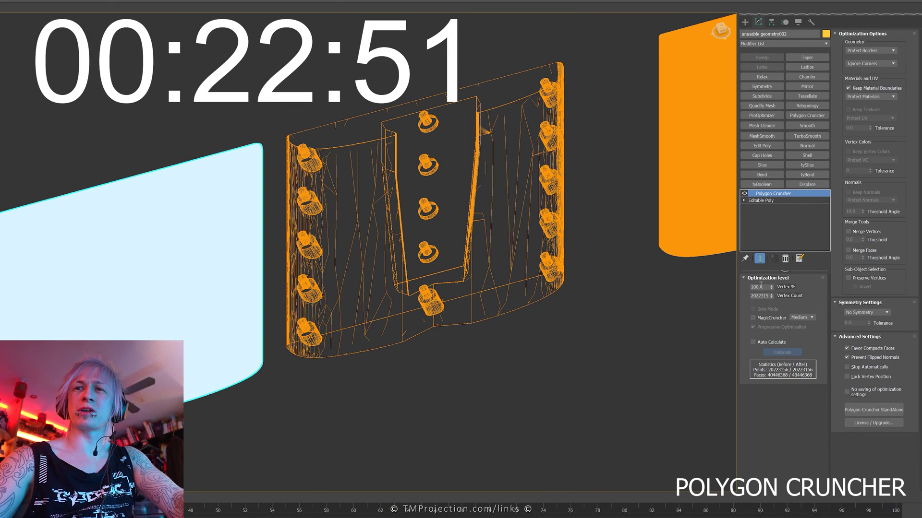
double_click(760, 287)
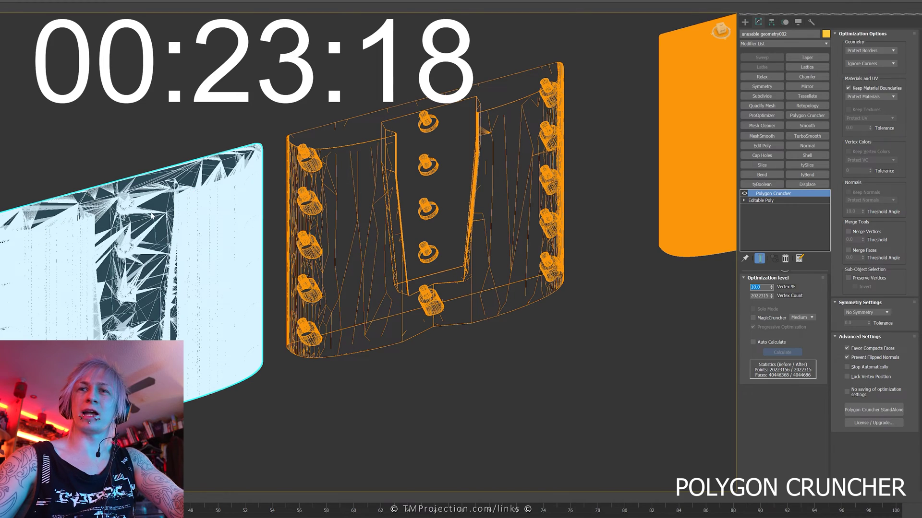
scroll(349, 228, "up", 6)
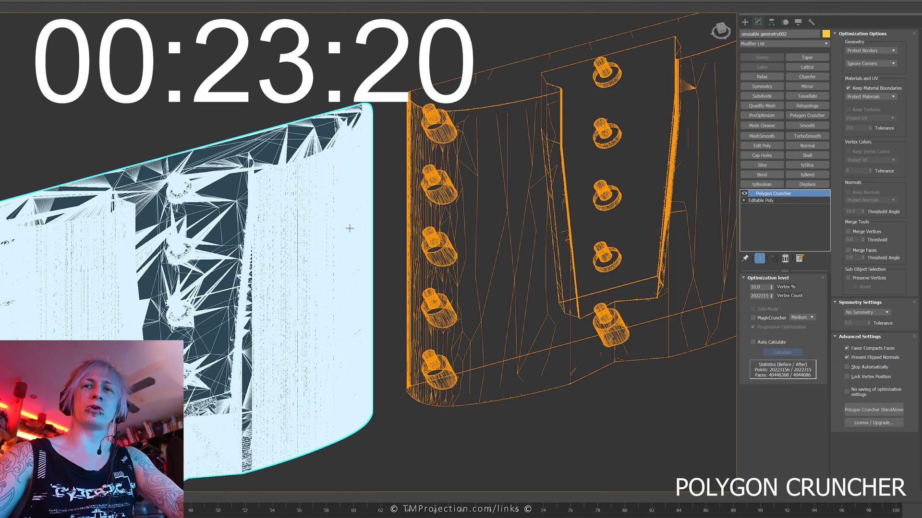
scroll(349, 229, "down", 6)
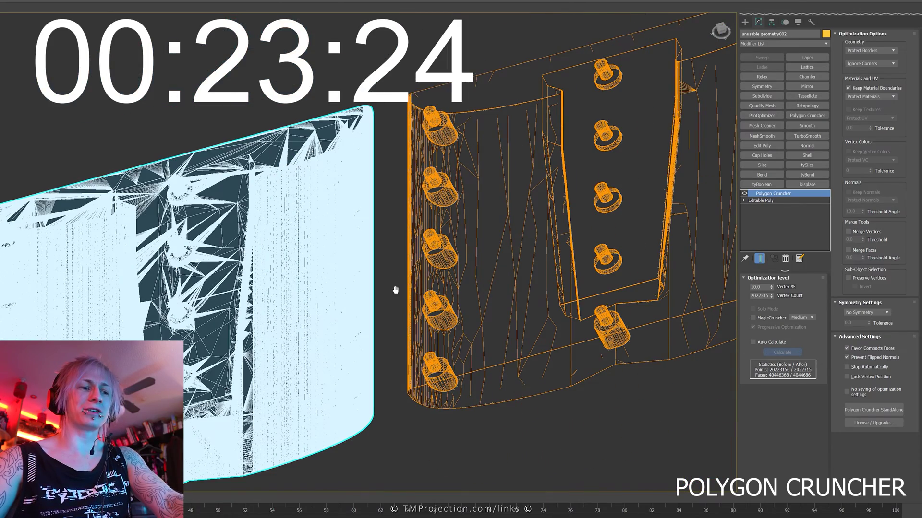
Set the Polygon Cruncher vertex percentage to 0.1 and inspect the shaded panel beside the neighbouring one
scroll(402, 221, "up", 3)
scroll(402, 221, "up", 2)
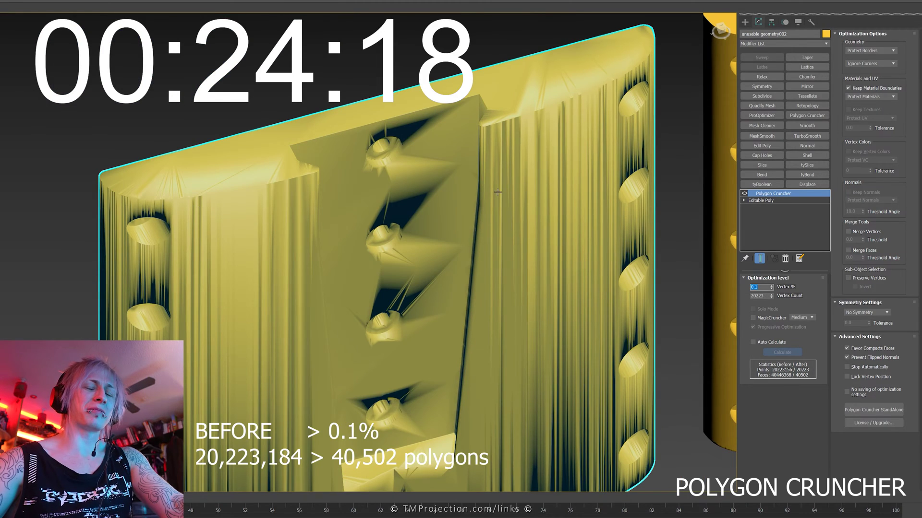
middle_click_drag(498, 192, 493, 165)
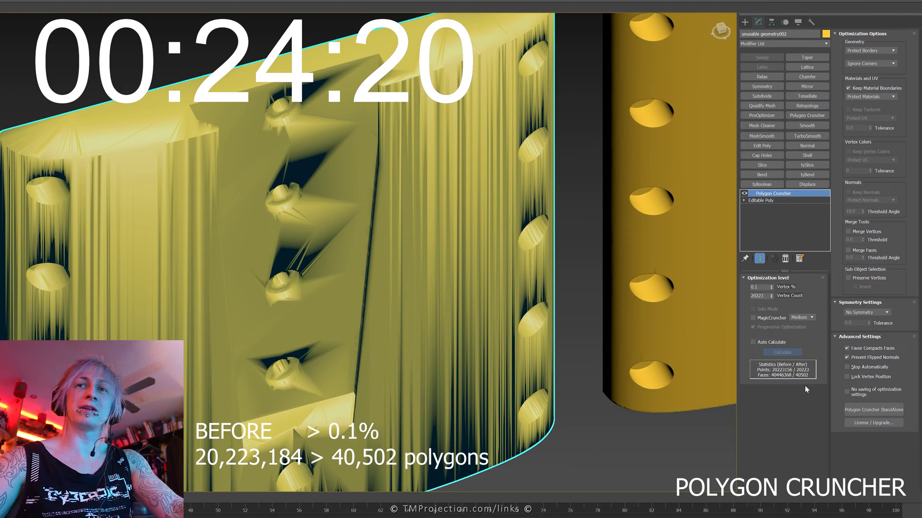
middle_click_drag(590, 304, 616, 264)
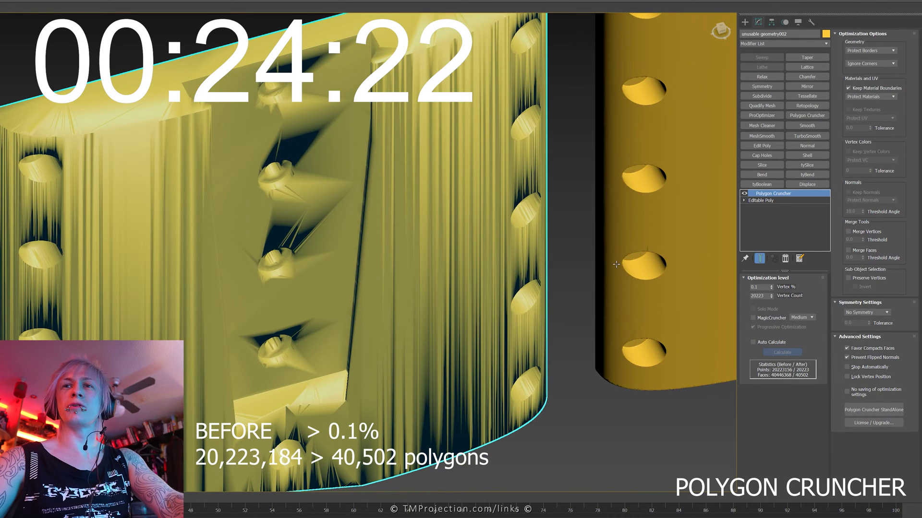
Add Edit Poly above Polygon Cruncher, select every polygon and clear all smoothing groups
left_click(764, 146)
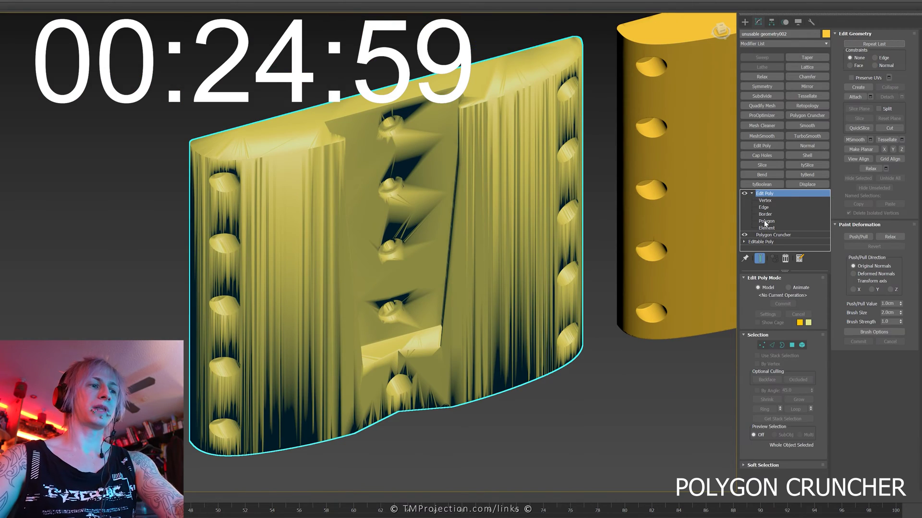
left_click(766, 222)
middle_click_drag(647, 218, 574, 222)
key("ctrl+a")
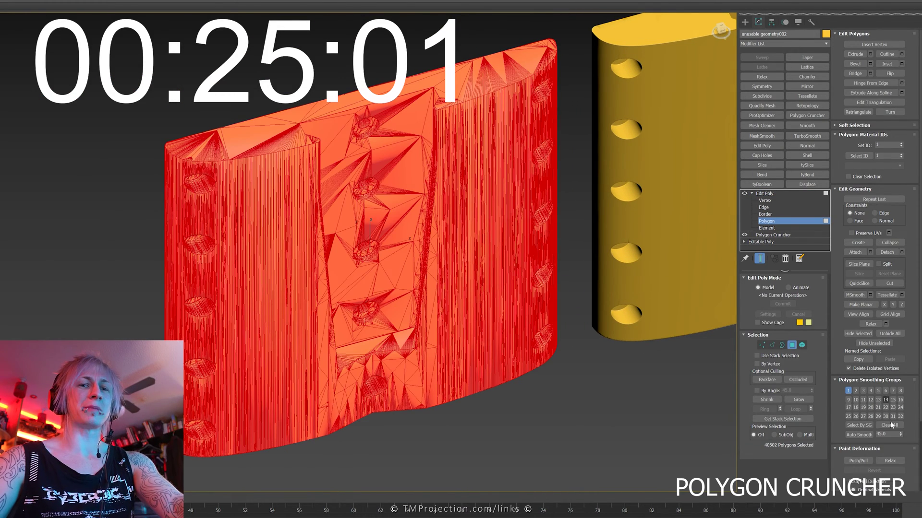
left_click(890, 425)
left_click(590, 365)
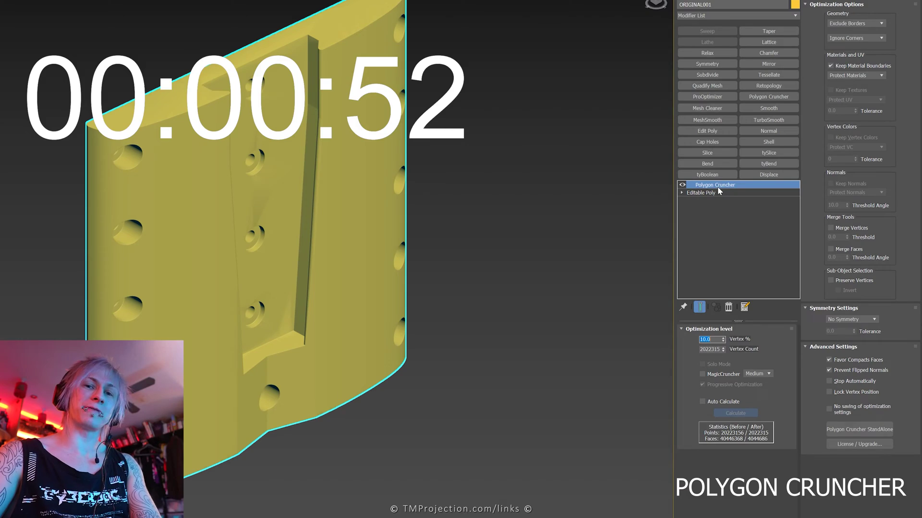
Collapse the modifier stack of ORIGINAL001 and apply a fresh Polygon Cruncher modifier to it
right_click(718, 188)
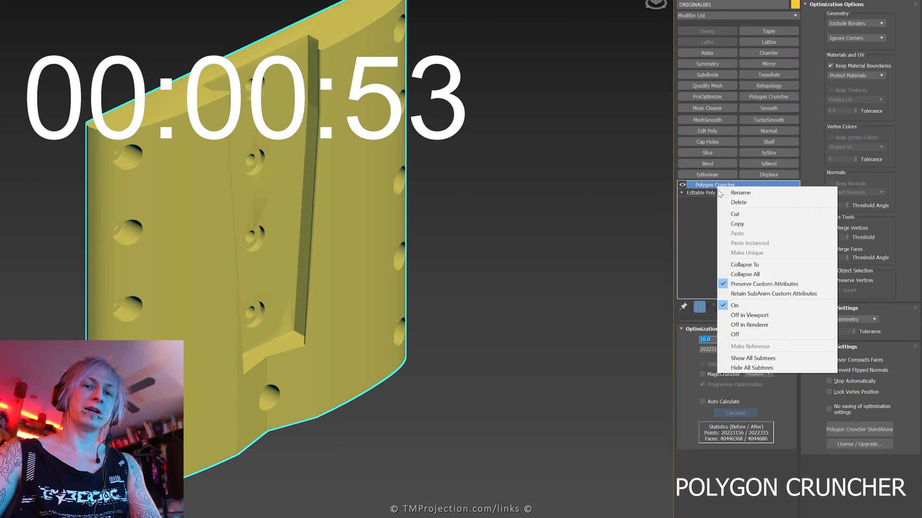
left_click(720, 275)
left_click(173, 281)
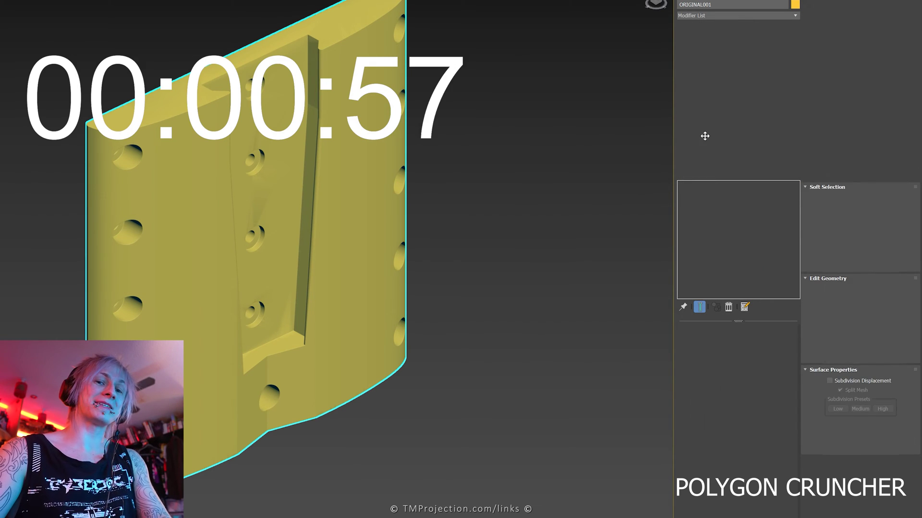
left_click(764, 97)
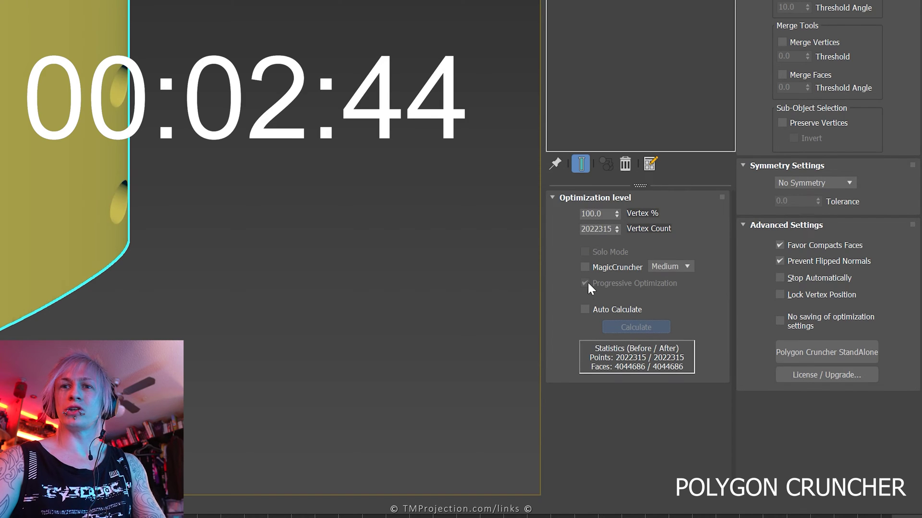
Start MagicCruncher and cancel its computation, set its level to Low and enable it again
left_click(596, 265)
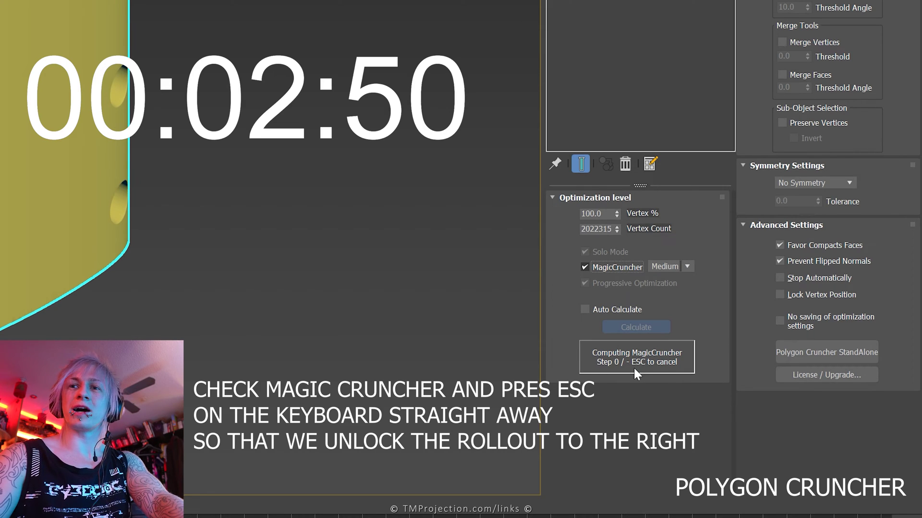
key("Escape")
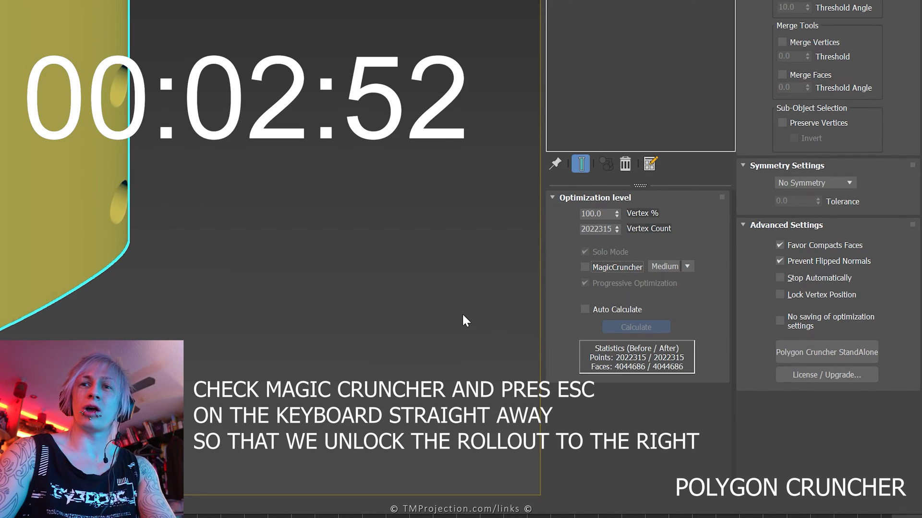
left_click(659, 279)
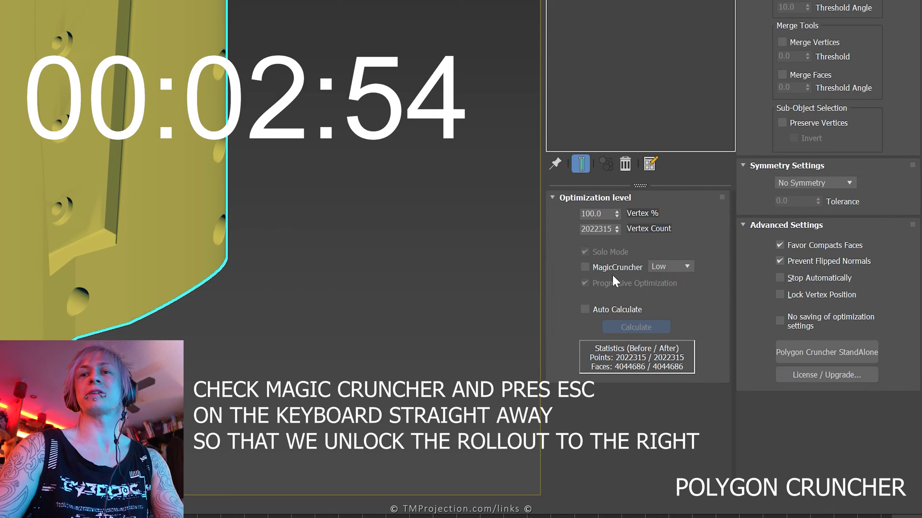
left_click(586, 268)
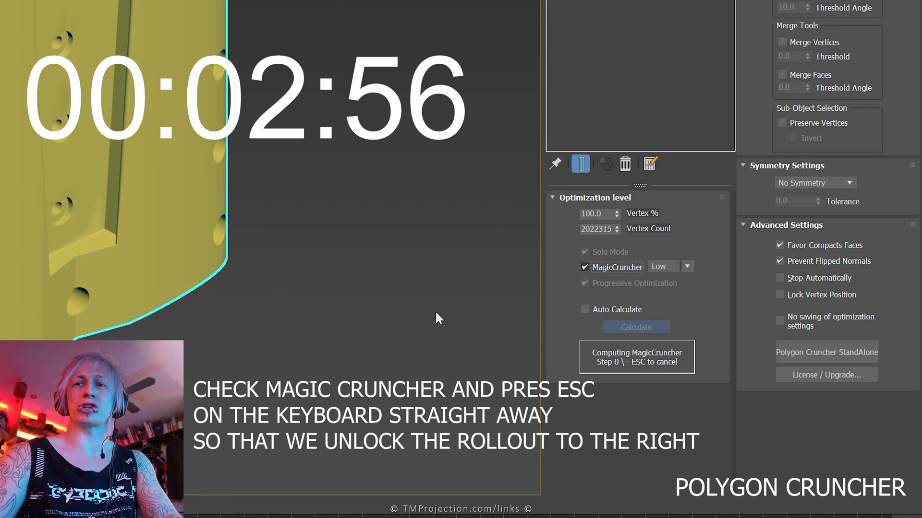